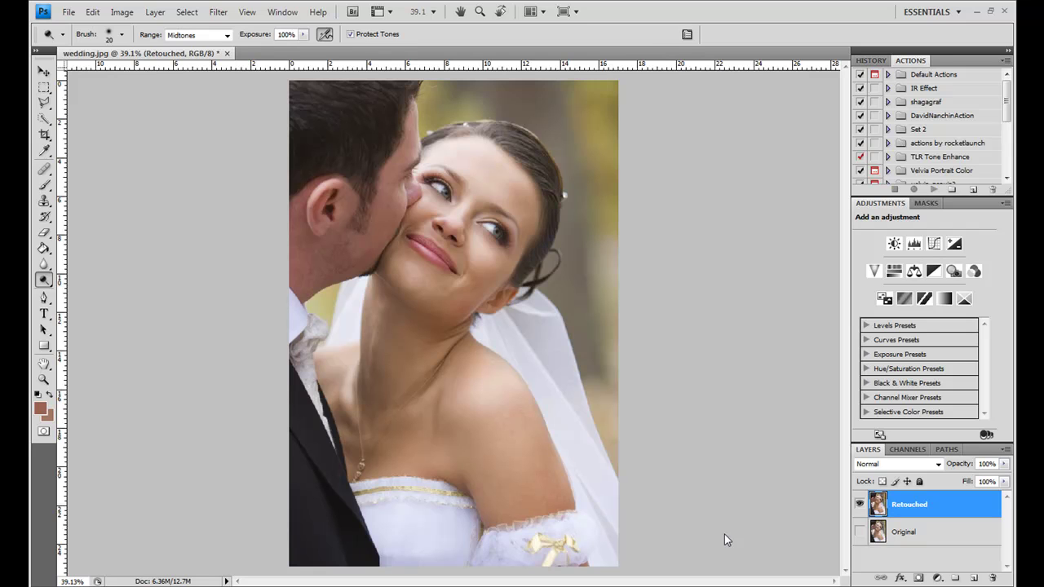
# - Zoom the portrait to 50% and duplicate the Retouched layer into a Retouched copy
pyautogui.press('z')
pyautogui.click(217, 330)
pyautogui.press('o')
pyautogui.scroll(2, 640, 257)
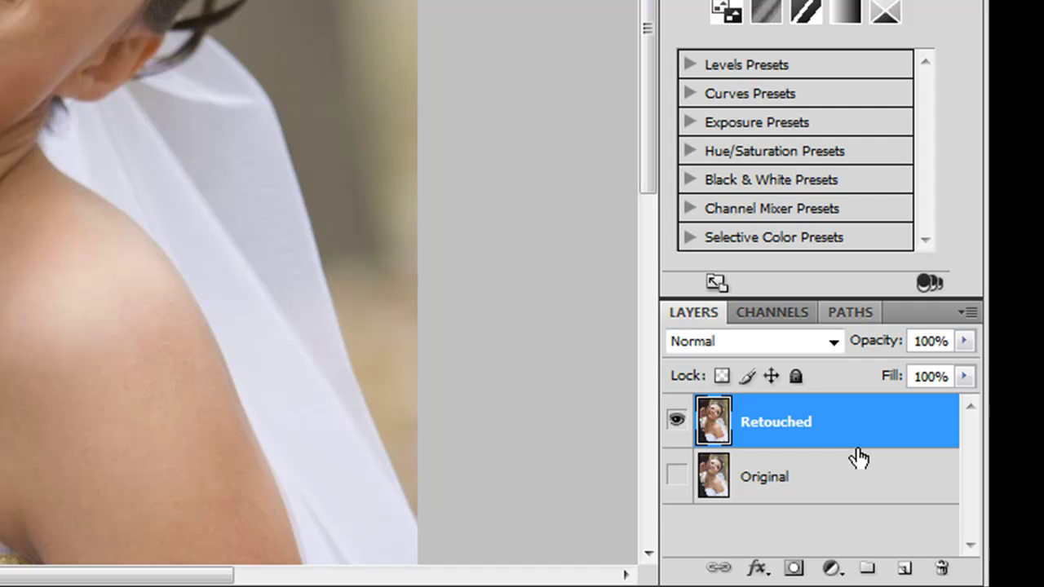
pyautogui.moveTo(837, 424); pyautogui.dragTo(912, 571)
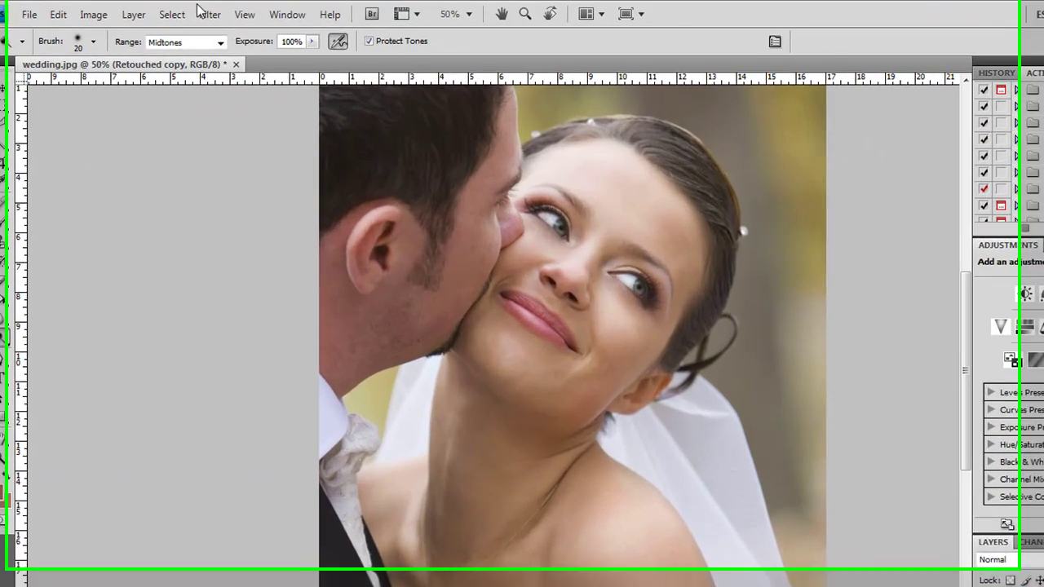
# - Choose Filter > Other > High Pass for the Retouched copy layer
pyautogui.click(215, 13)
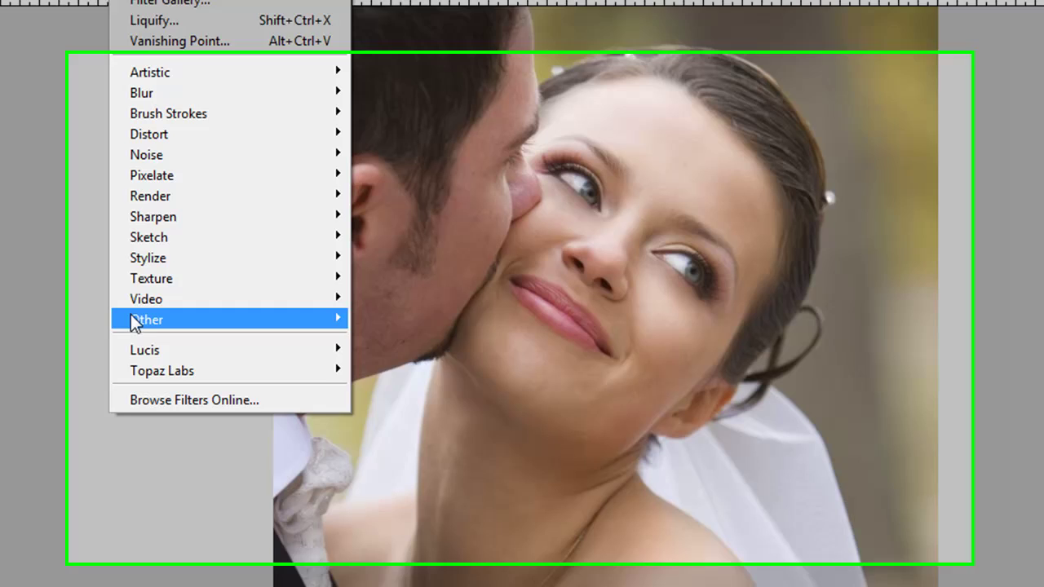
pyautogui.moveTo(245, 336)
pyautogui.click(383, 330)
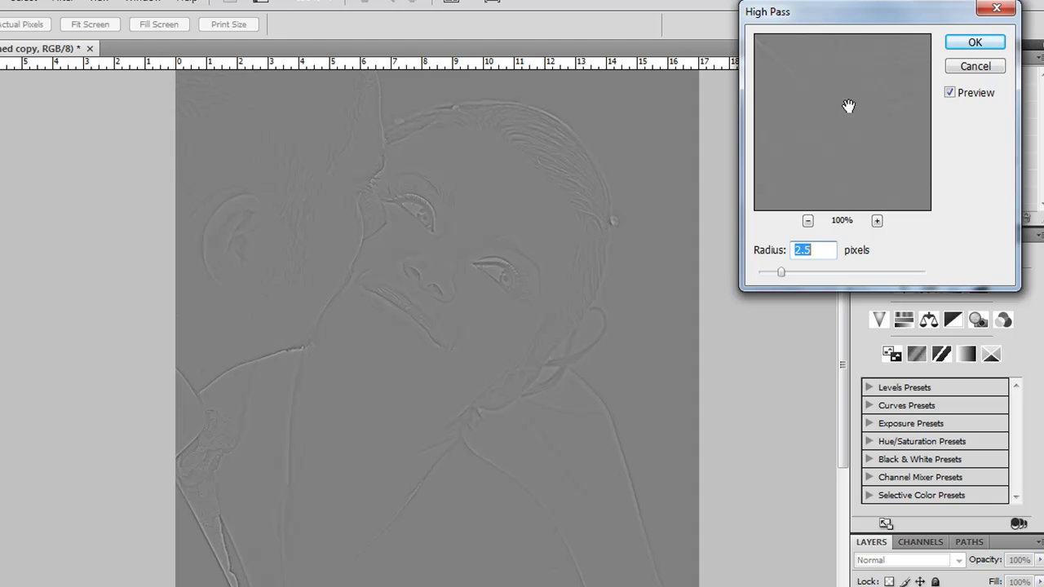
# - Pan the preview and lower the High Pass radius through 0.6 to 0.1 pixels
pyautogui.moveTo(848, 106); pyautogui.dragTo(847, 100)
pyautogui.moveTo(782, 274); pyautogui.dragTo(759, 277)
pyautogui.moveTo(909, 24); pyautogui.dragTo(886, 34)
# - Drag the High Pass Radius slider up through 0.3 to 2.0 pixels
pyautogui.moveTo(740, 290); pyautogui.dragTo(722, 304)
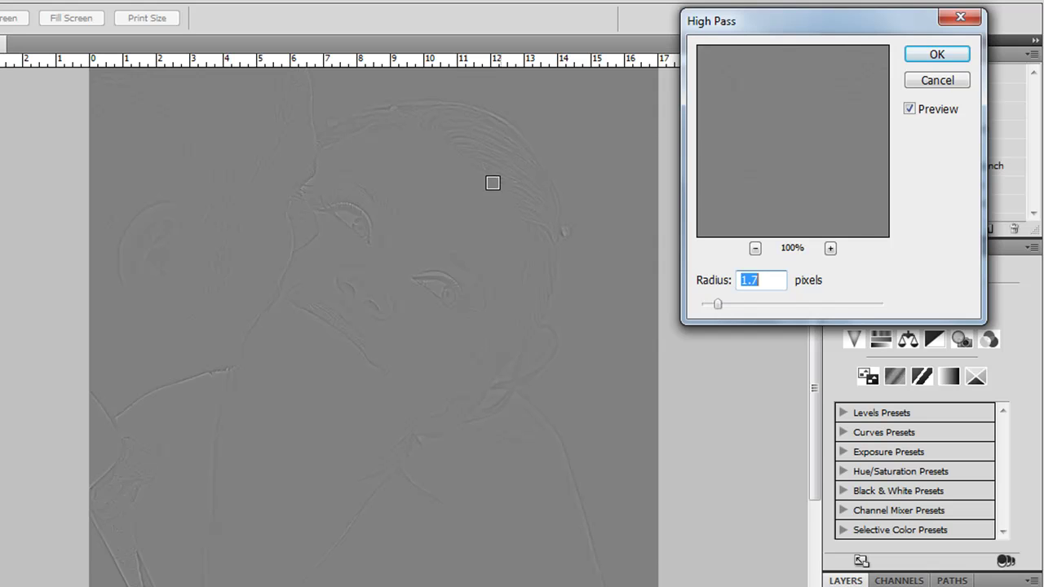
pyautogui.moveTo(718, 306); pyautogui.dragTo(728, 306)
# - Experiment with larger High Pass radii up to 86.2, then drop back to about 3.1
pyautogui.moveTo(727, 308); pyautogui.dragTo(844, 305)
pyautogui.moveTo(841, 307)
pyautogui.mouseDown()
pyautogui.moveTo(853, 306)
pyautogui.moveTo(832, 308)
pyautogui.mouseUp()
pyautogui.moveTo(833, 307); pyautogui.dragTo(729, 308)
# - Nudge the radius to exactly 2.5 pixels with the arrow keys and apply High Pass
pyautogui.press('Down')
pyautogui.press('Up')
pyautogui.press('Down')
pyautogui.click(916, 55)
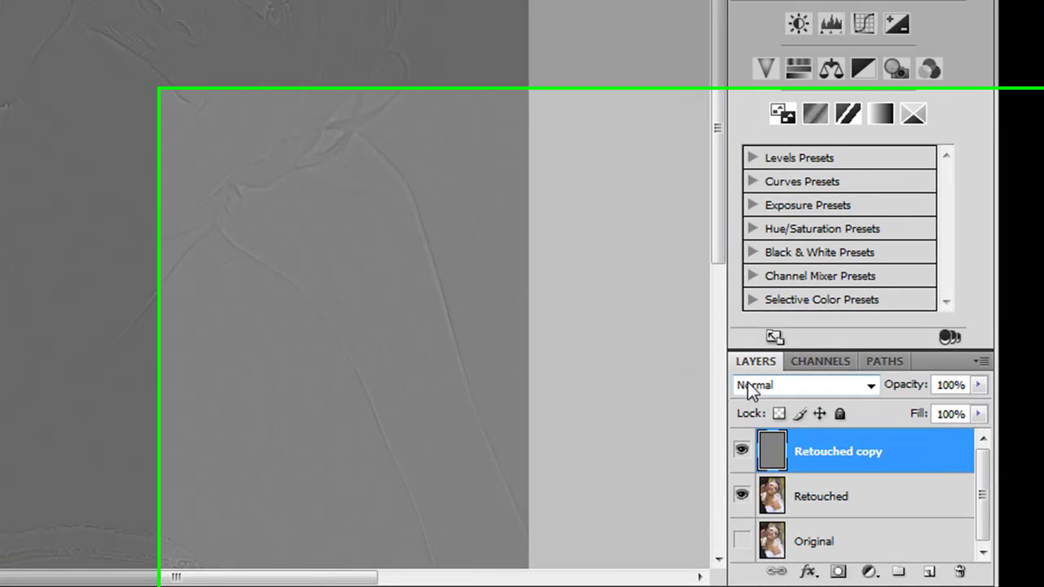
# - Set the Retouched copy blend mode to Overlay and zoom in on the faces
pyautogui.click(863, 465)
pyautogui.click(702, 25)
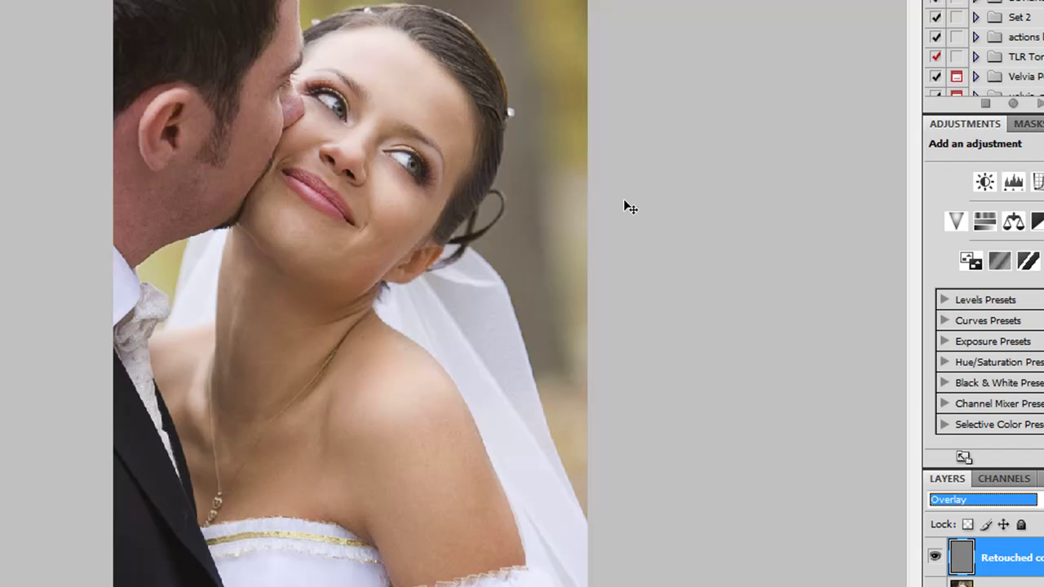
pyautogui.hotkey('ctrl', '+')
pyautogui.hotkey('ctrl', '+')
# - Compare other blend modes such as Color Dodge, then return the layer to Overlay
pyautogui.press('Up')
pyautogui.press('Up')
pyautogui.press('Up')
pyautogui.press('Up')
pyautogui.press('Up')
pyautogui.press('Down')
pyautogui.press('Down')
pyautogui.click(938, 499)
pyautogui.click(955, 260)
pyautogui.moveTo(913, 344); pyautogui.dragTo(915, 257)
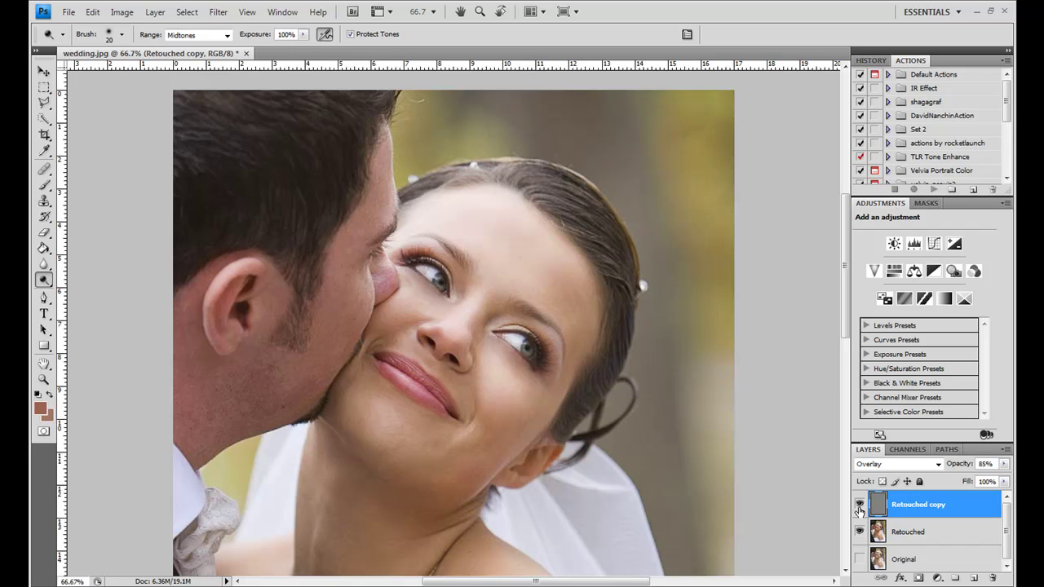
pyautogui.moveTo(946, 512); pyautogui.dragTo(974, 578)
pyautogui.click(884, 464)
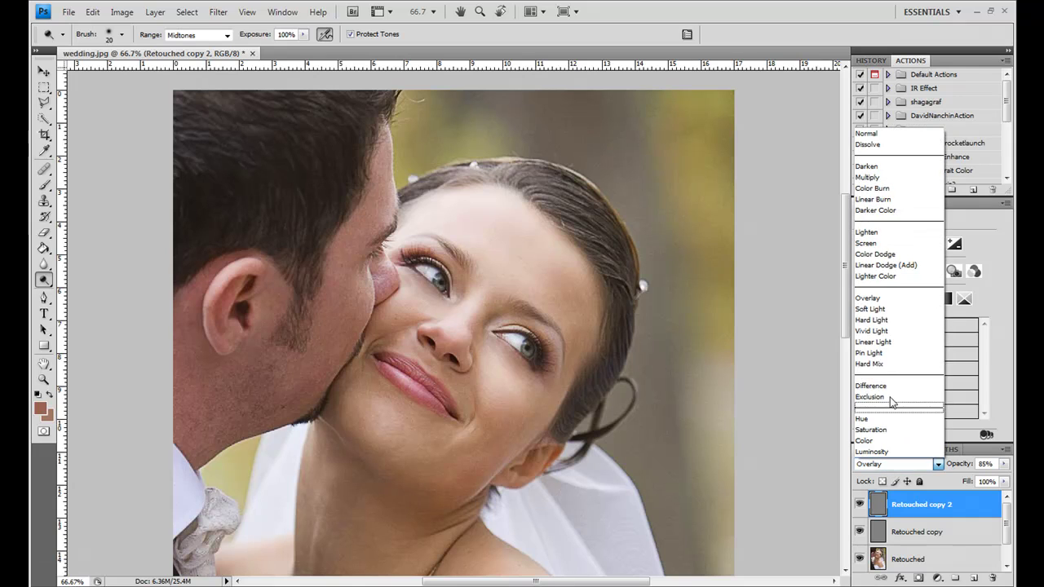
pyautogui.click(892, 309)
pyautogui.click(993, 577)
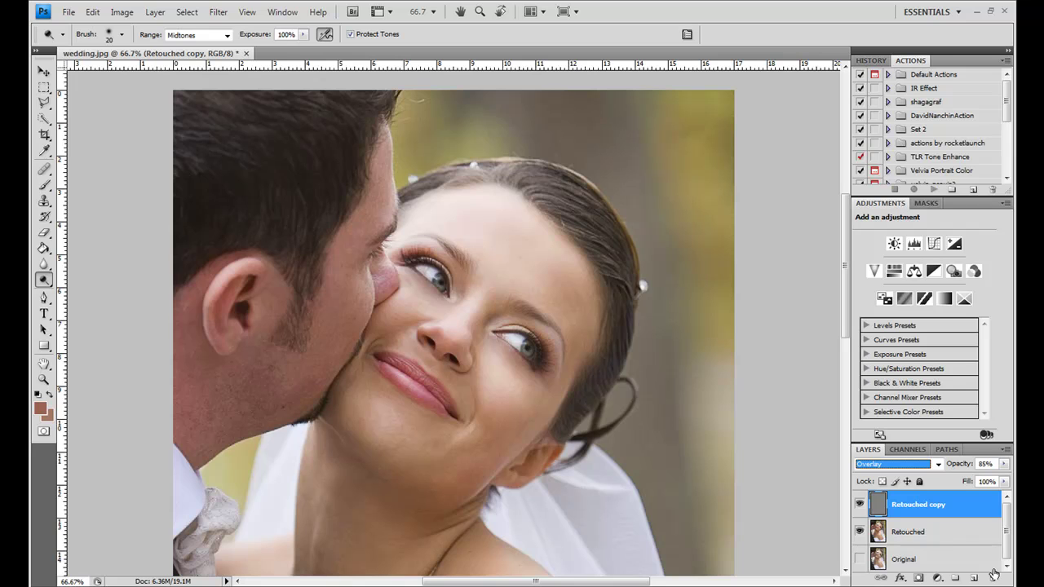